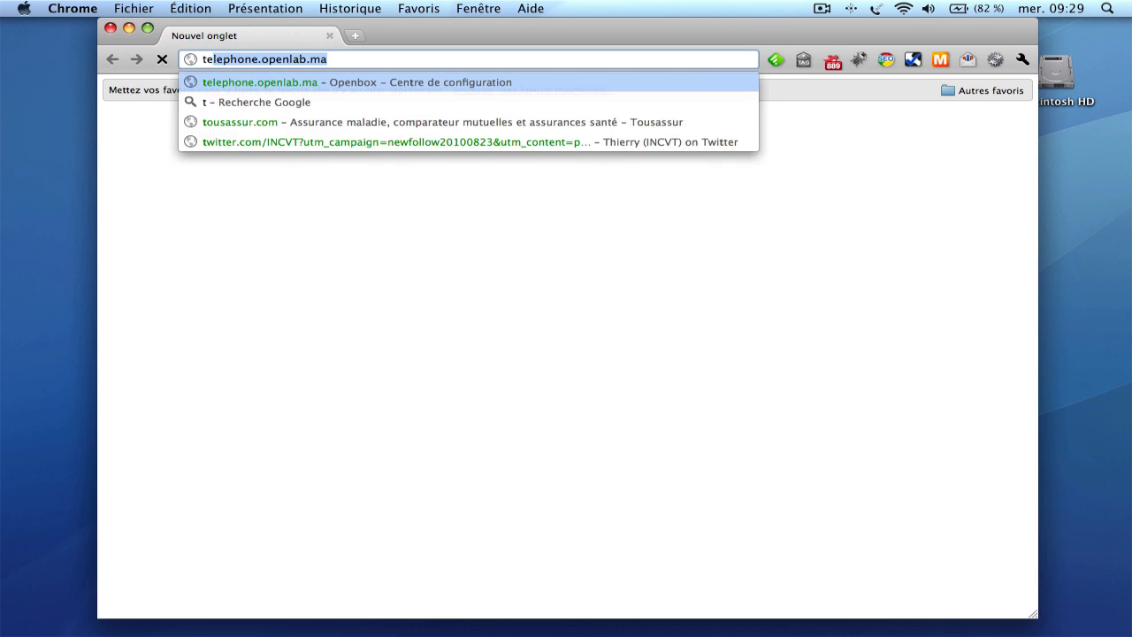
# Step: Open telephone.openlab.ma and go to the Menus vocaux section to view the list of voice menus
pyautogui.press('Return')
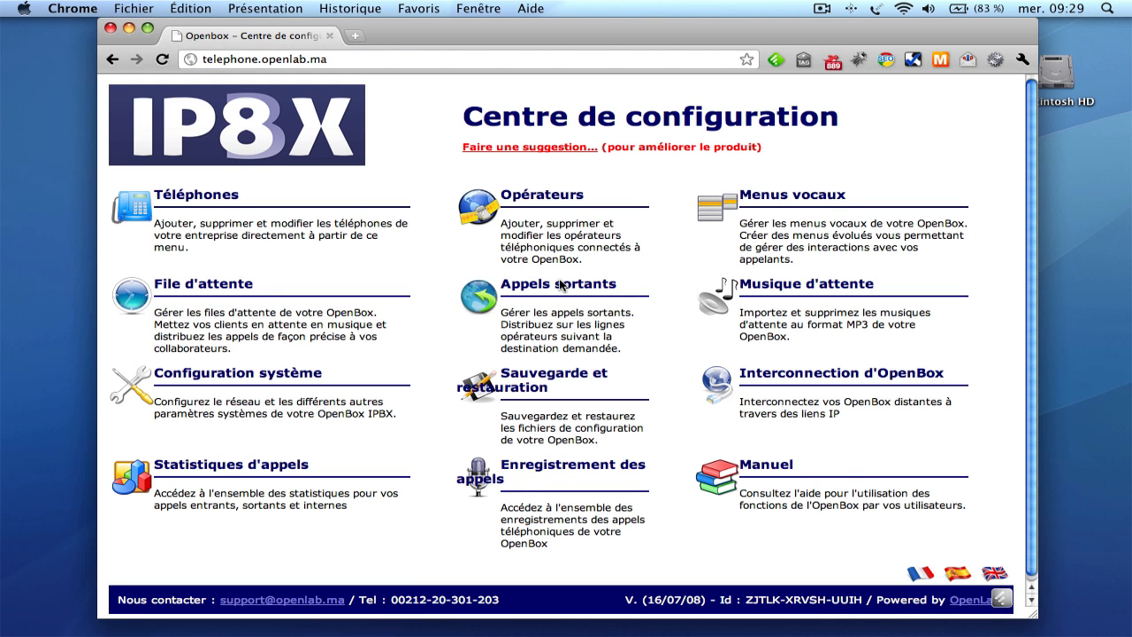
pyautogui.click(807, 199)
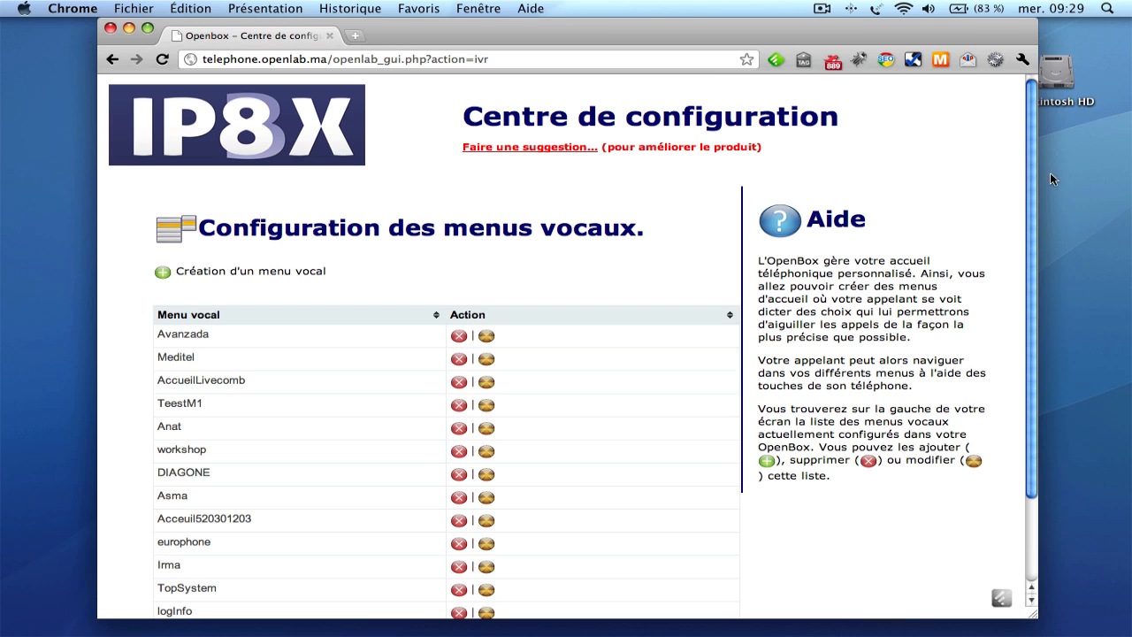
pyautogui.scroll(-1, 1030, 159)
pyautogui.scroll(-3, 1030, 175)
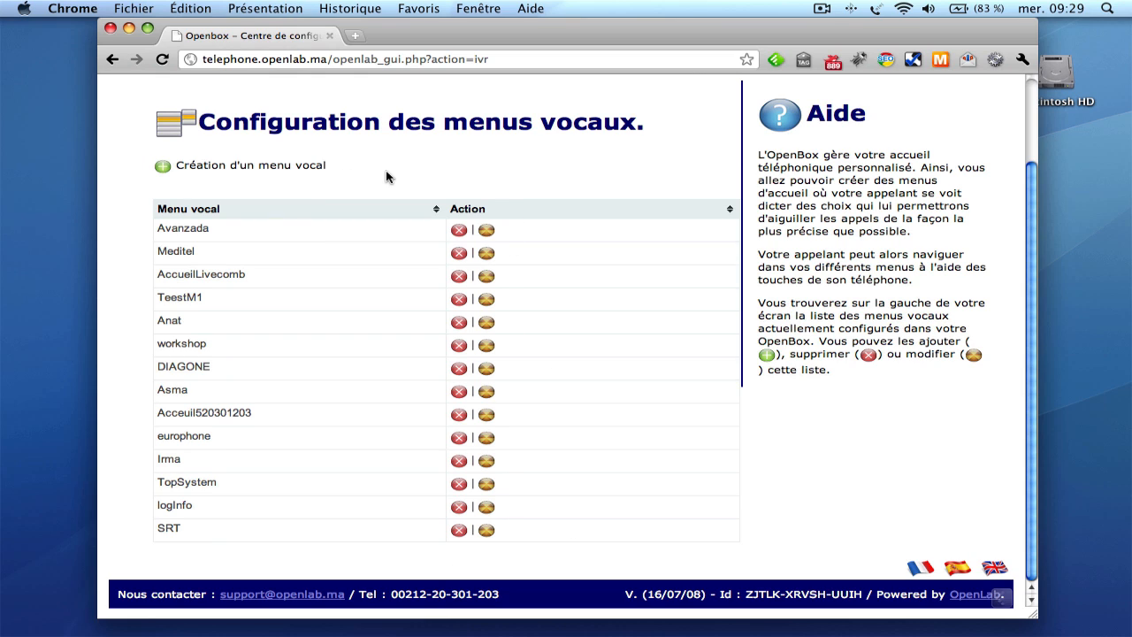
# Step: Start a new voice menu named DemoIP8X and set its greeting sound file to workshop.gsm
pyautogui.click(288, 174)
pyautogui.click(323, 277)
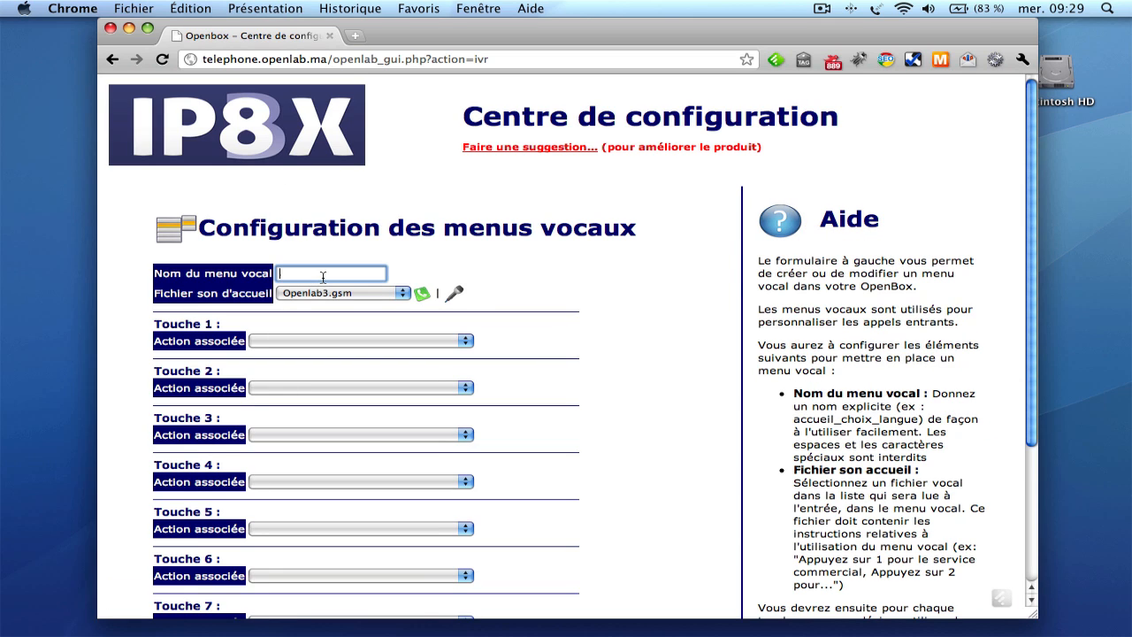
pyautogui.write('DemoIP8X')
pyautogui.click(402, 300)
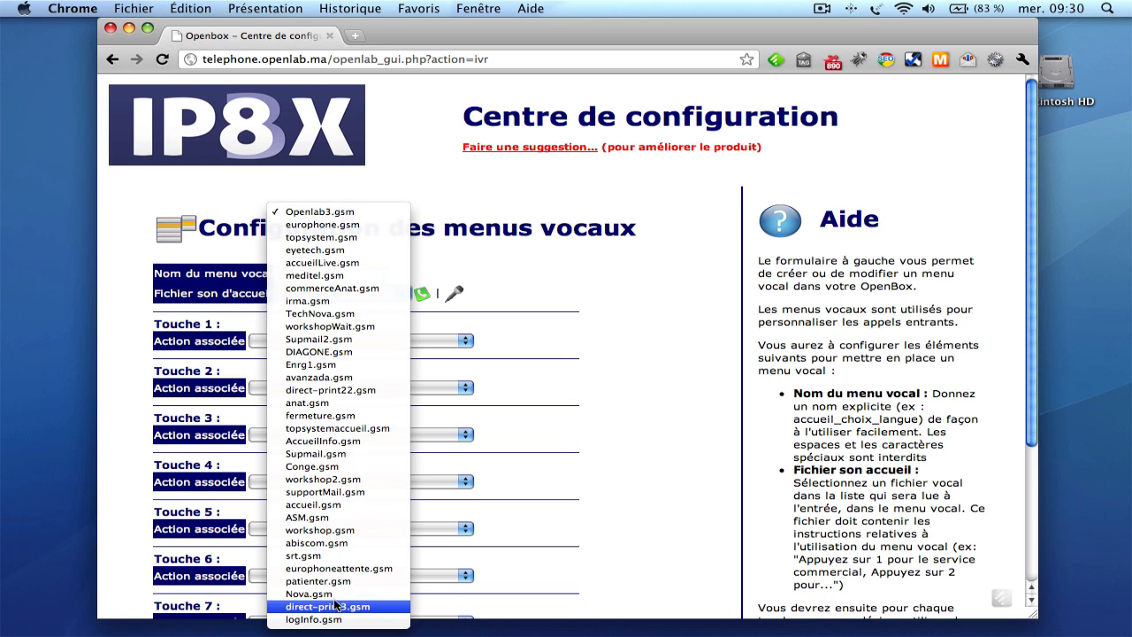
pyautogui.click(336, 531)
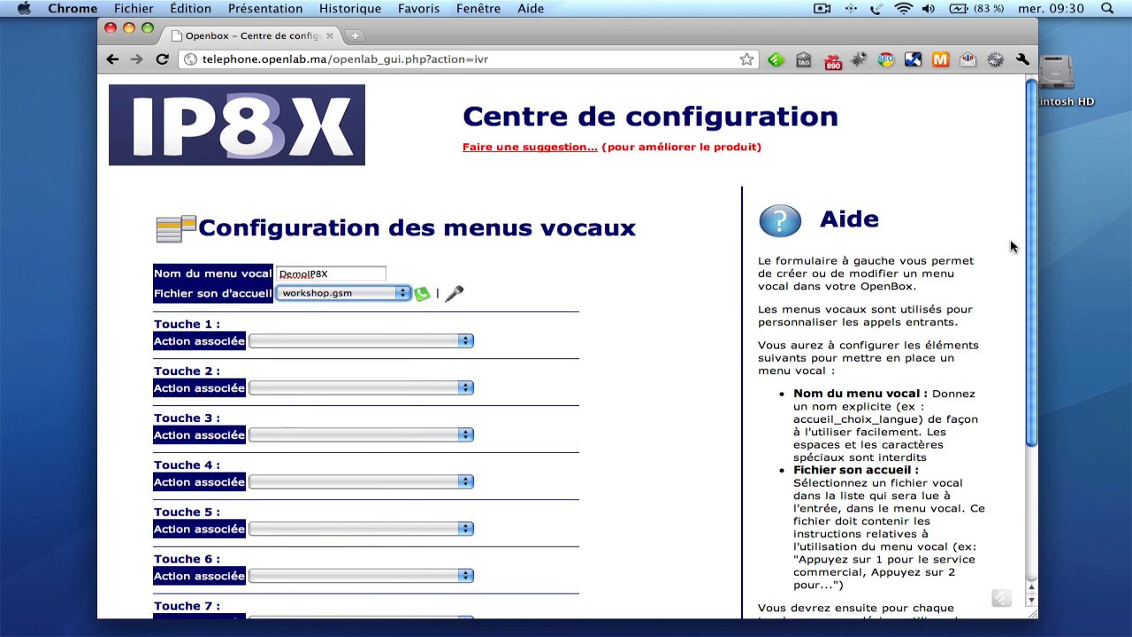
pyautogui.moveTo(1028, 223); pyautogui.dragTo(1046, 320)
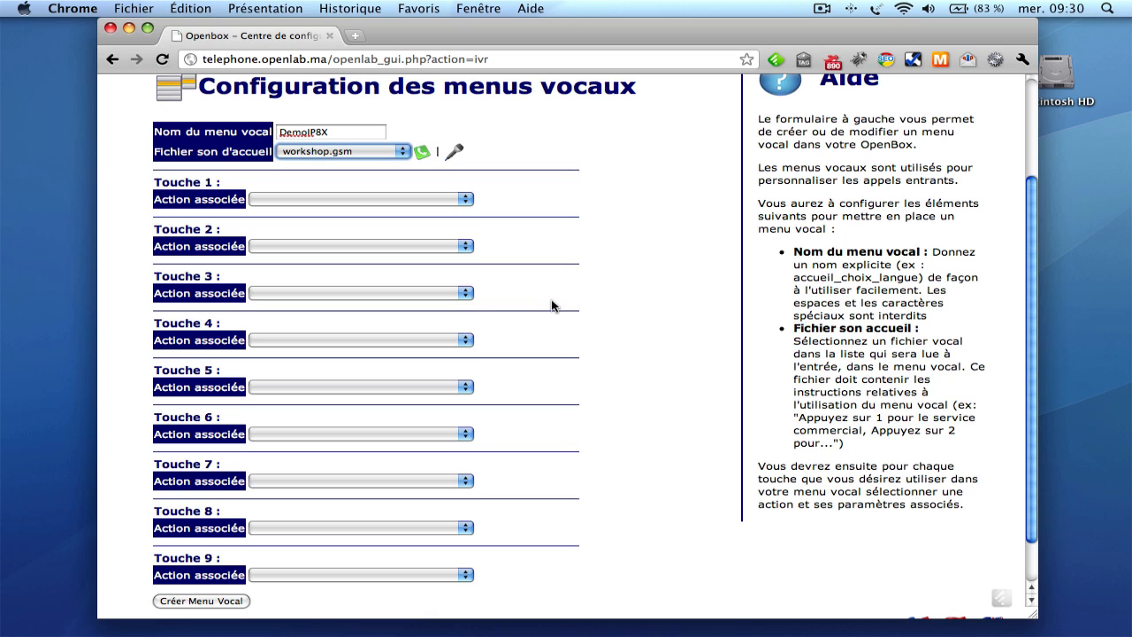
pyautogui.click(459, 201)
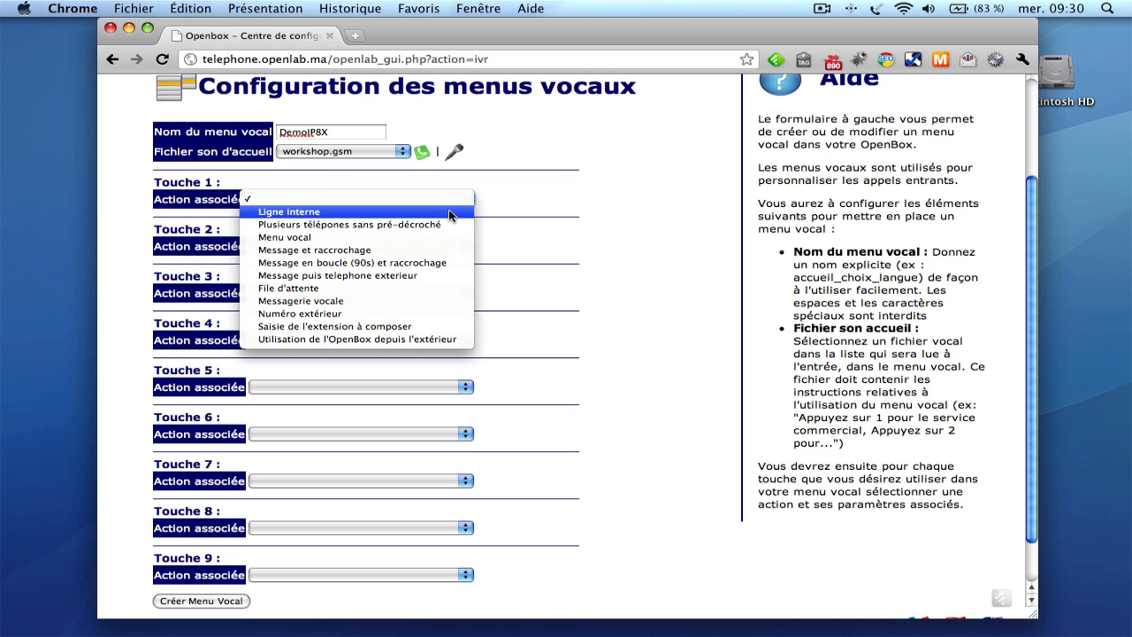
pyautogui.click(448, 211)
pyautogui.click(451, 200)
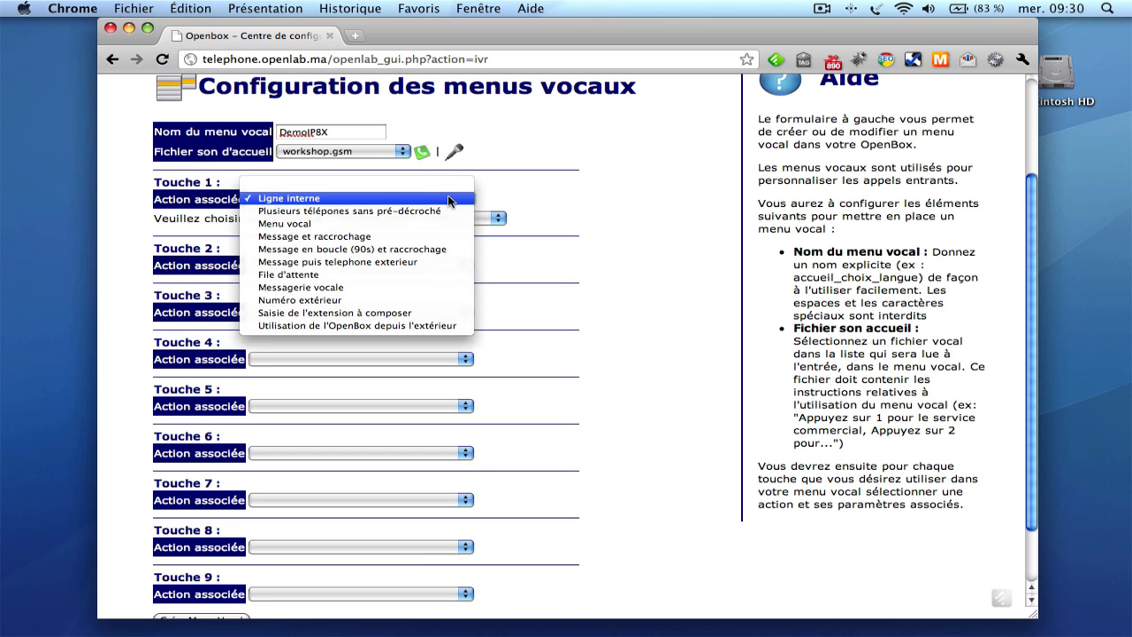
pyautogui.click(435, 212)
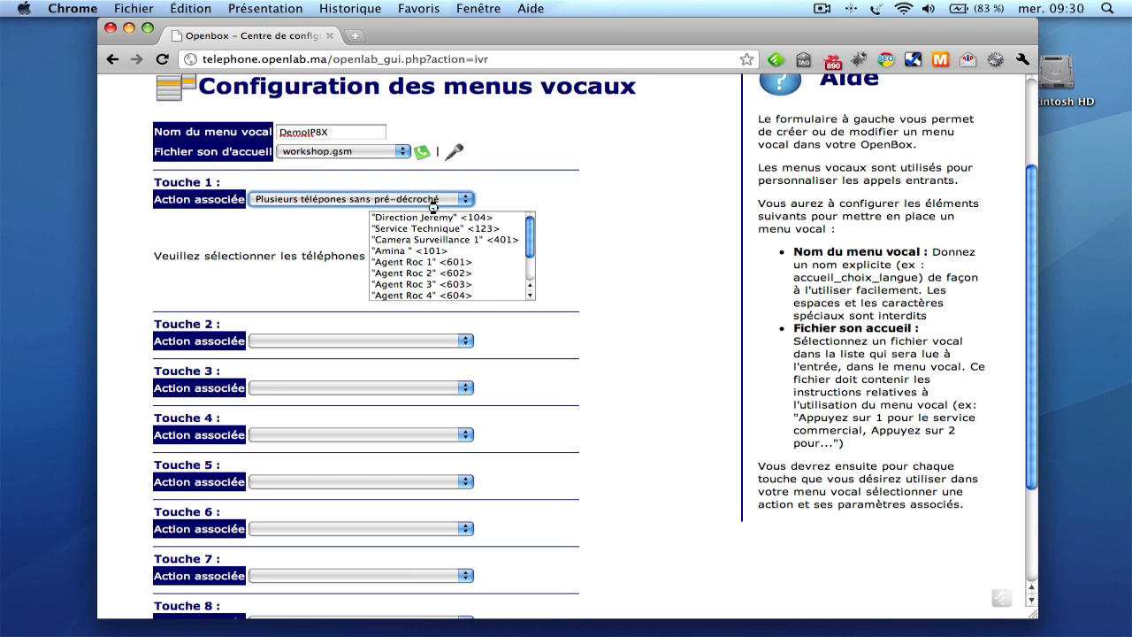
# Step: Set the Touche 1 action to Ligne interne and choose the "Demo IP8X" <452> phone
pyautogui.click(412, 202)
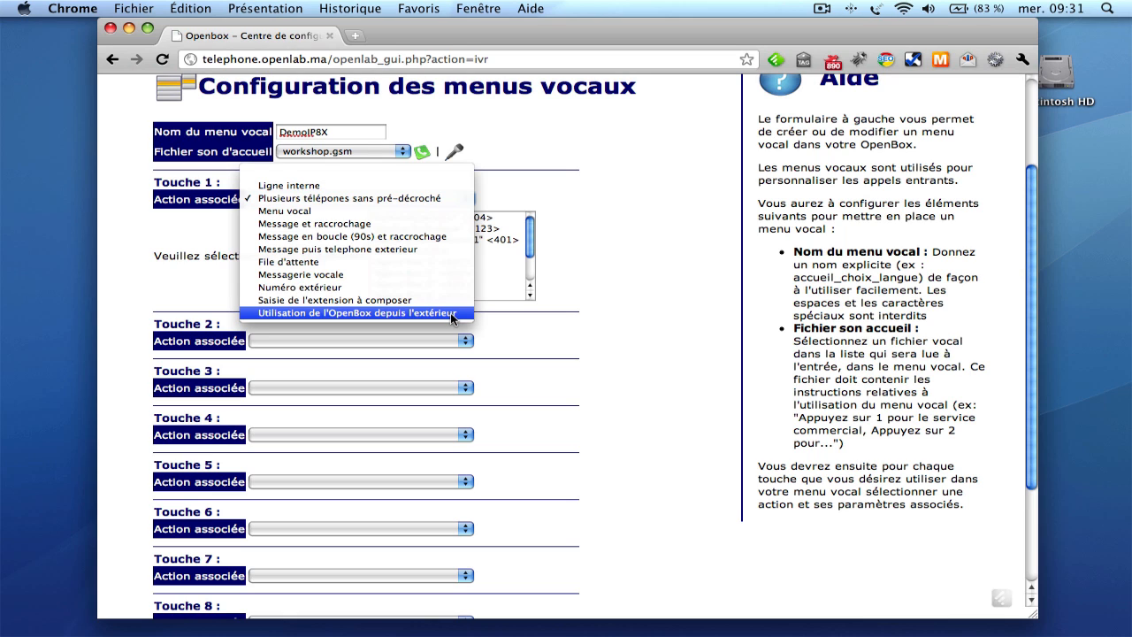
pyautogui.click(353, 185)
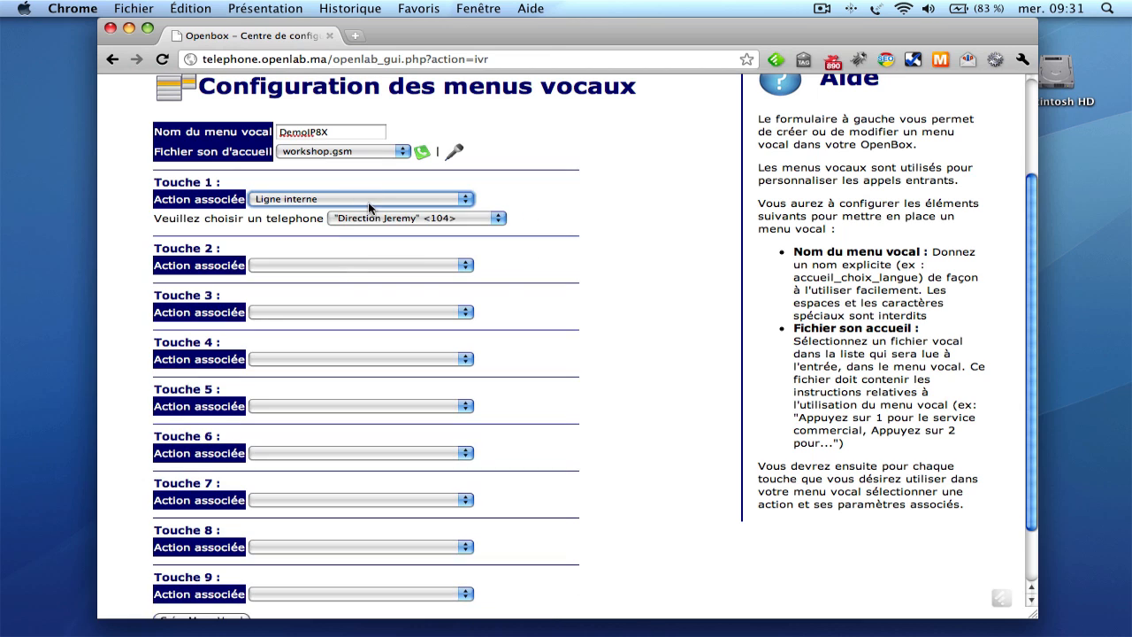
pyautogui.click(375, 216)
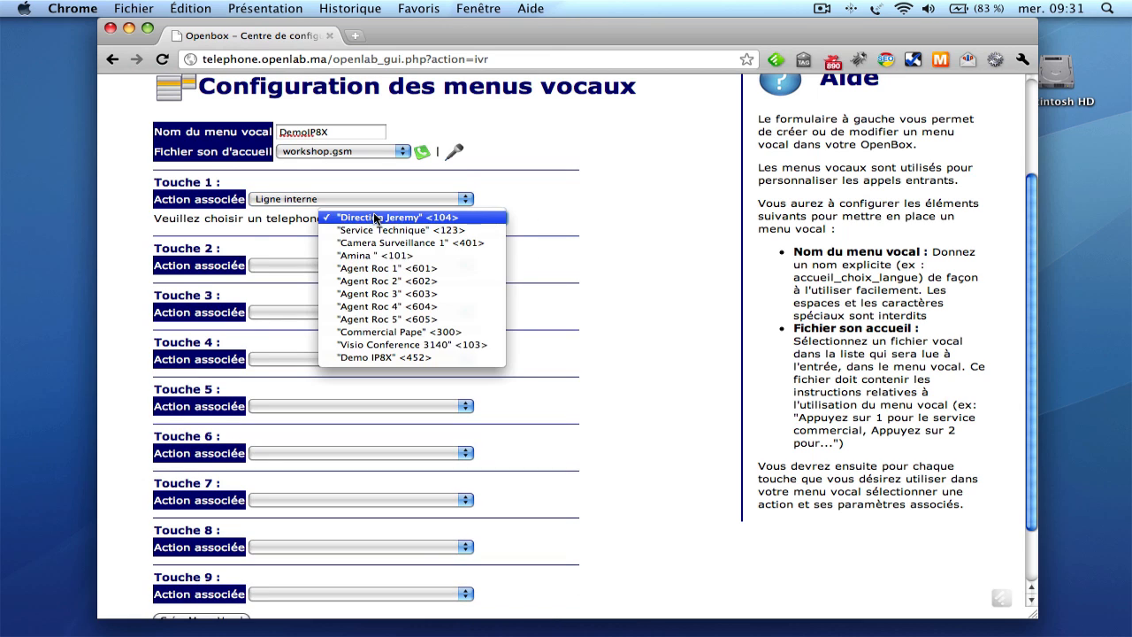
pyautogui.click(401, 357)
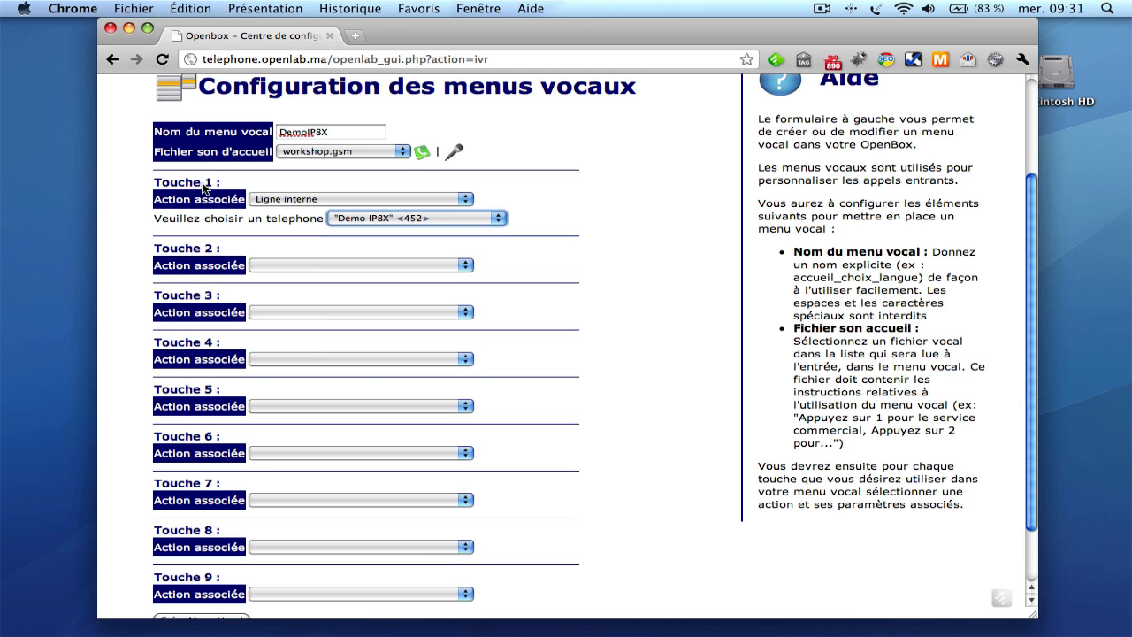
# Step: Set the Touche 2 action to Menu vocal and choose the Acceuil menu named after a phone line
pyautogui.click(314, 266)
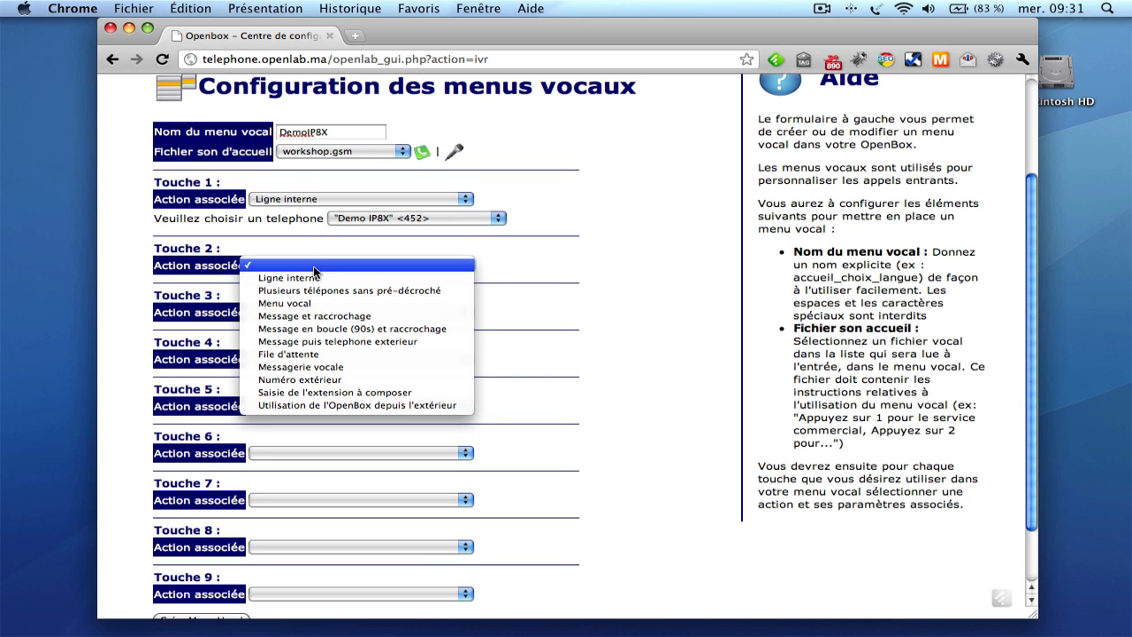
pyautogui.click(318, 303)
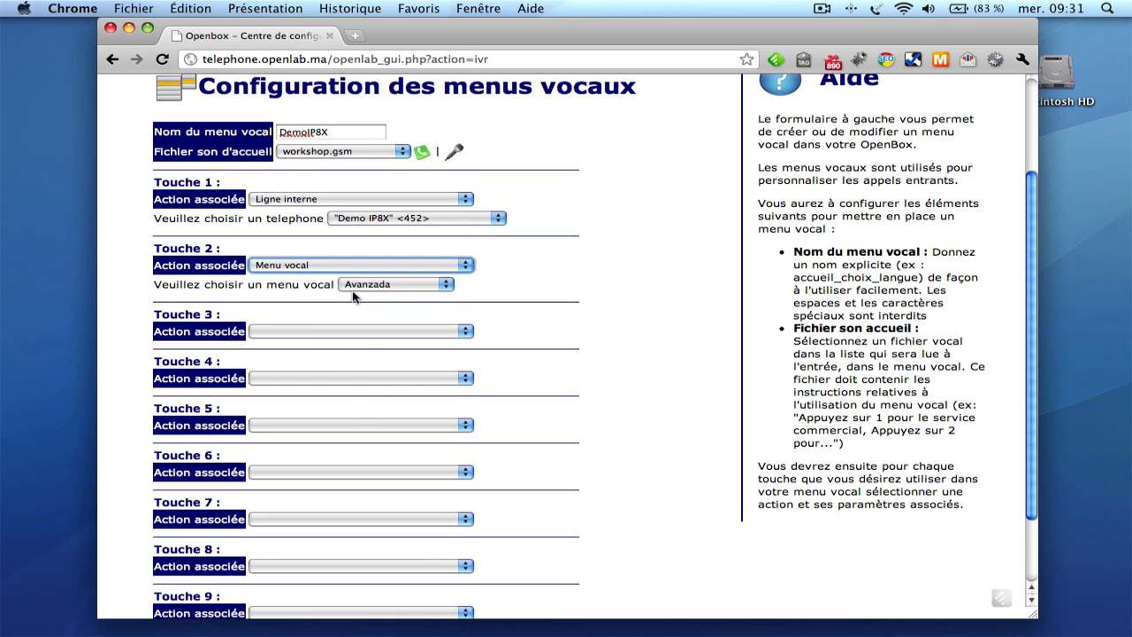
pyautogui.click(375, 283)
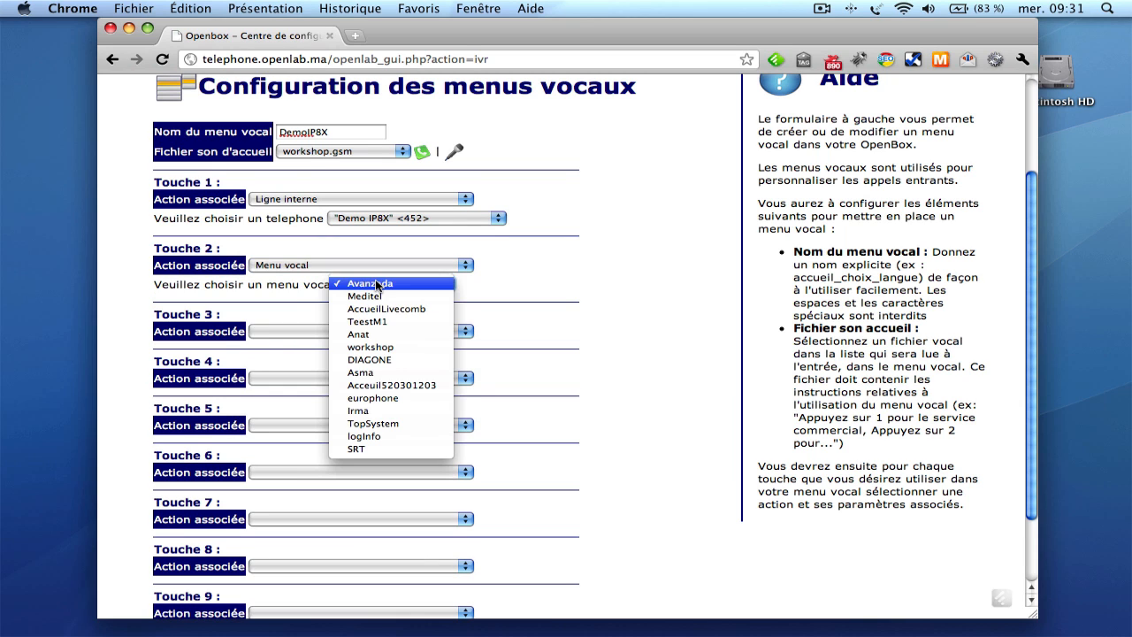
pyautogui.click(390, 386)
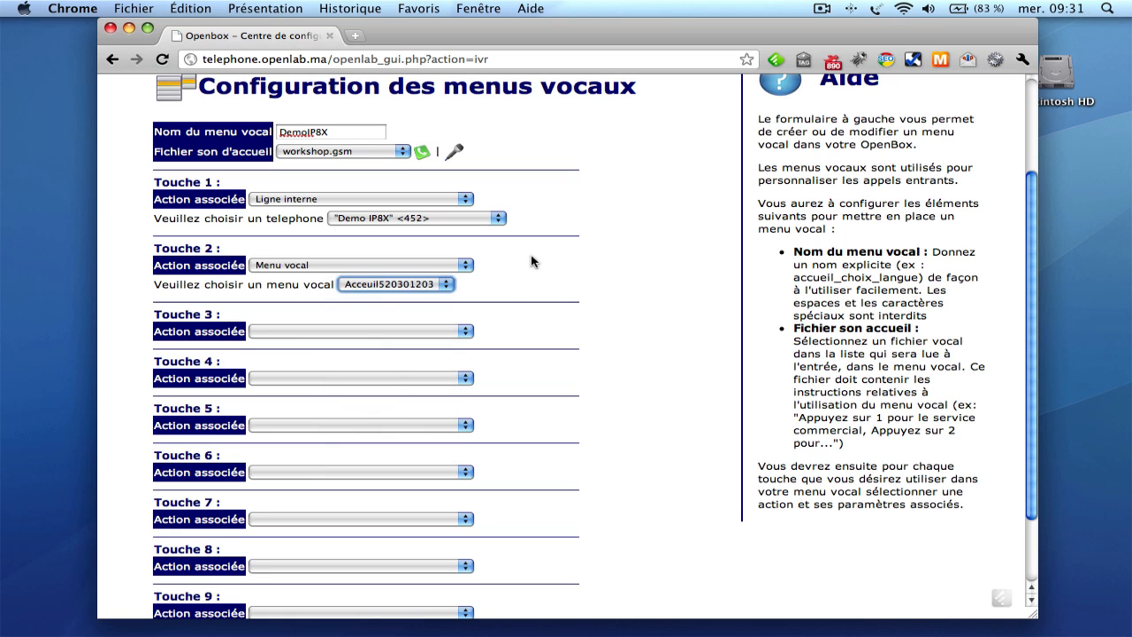
# Step: Set the Touche 3 action to Messagerie vocale with the "Demo IP8X" <452> mailbox, and create the voice menu
pyautogui.click(358, 332)
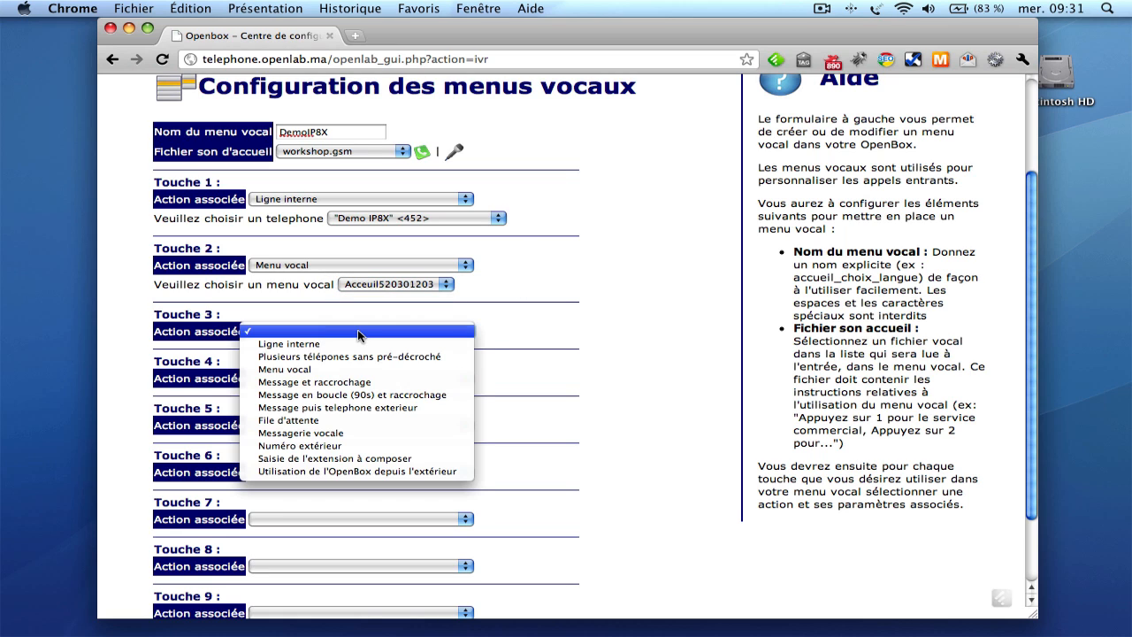
pyautogui.click(367, 433)
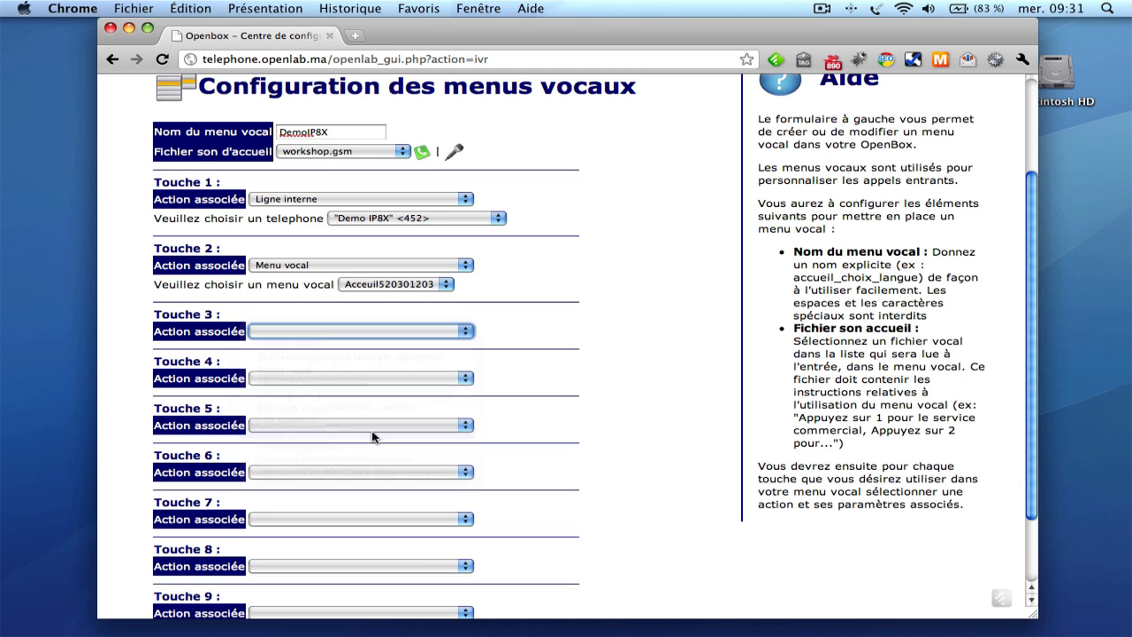
pyautogui.click(429, 354)
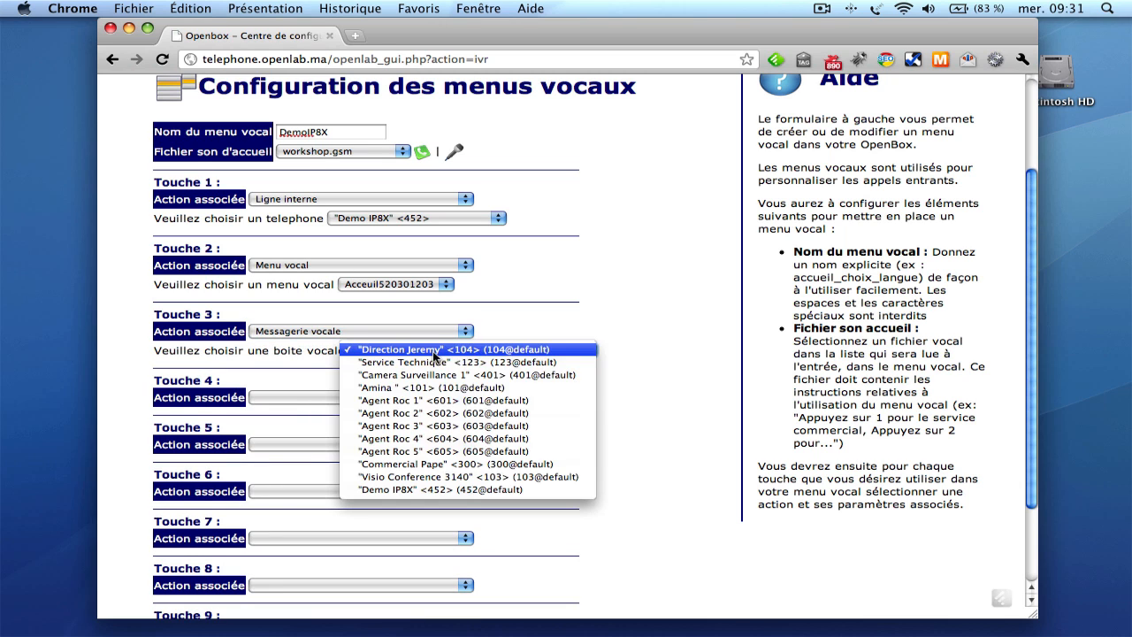
pyautogui.click(453, 490)
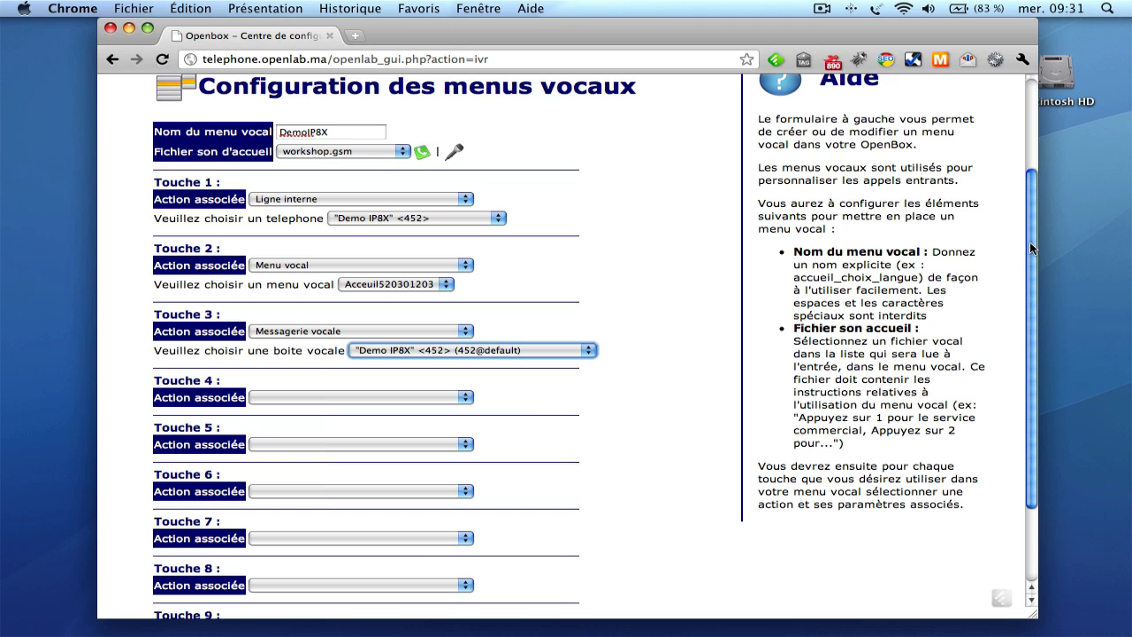
pyautogui.moveTo(1029, 241); pyautogui.dragTo(1038, 370)
pyautogui.click(209, 547)
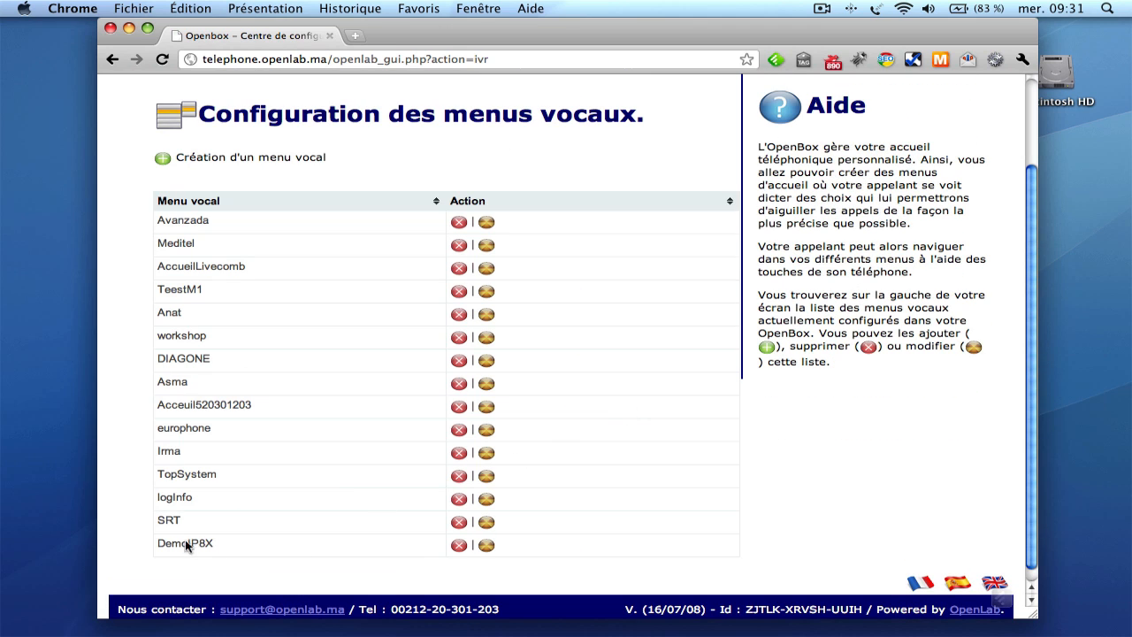
# Step: Return to the configuration home page, go to Opérateurs, and open the fourth SIP line for editing
pyautogui.scroll(3, 355, 313)
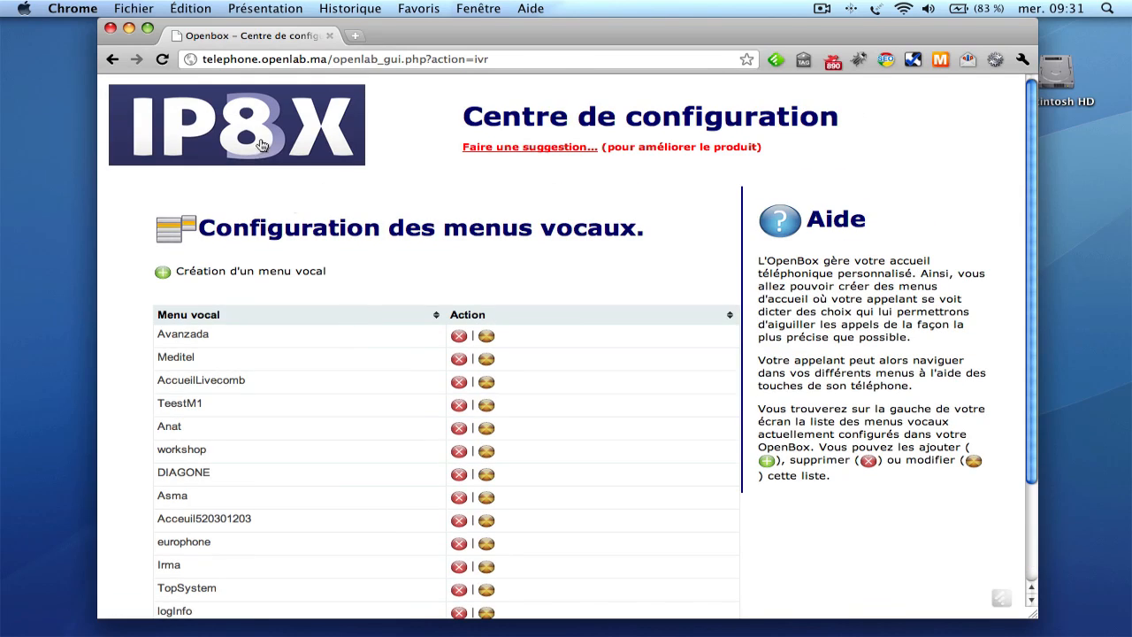
pyautogui.click(251, 114)
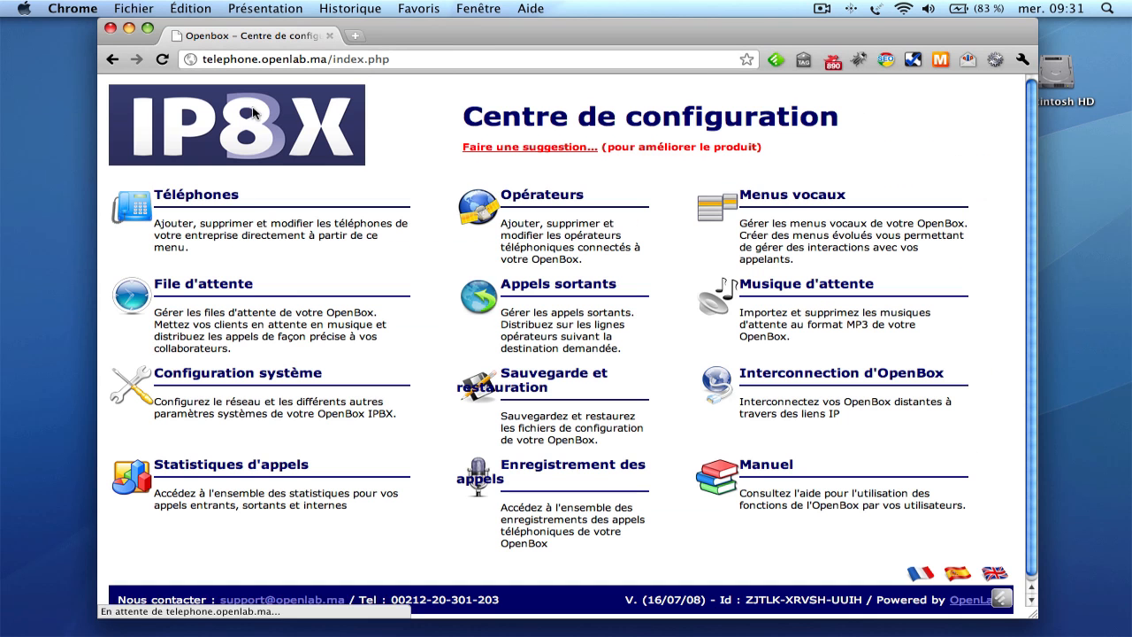
pyautogui.click(542, 201)
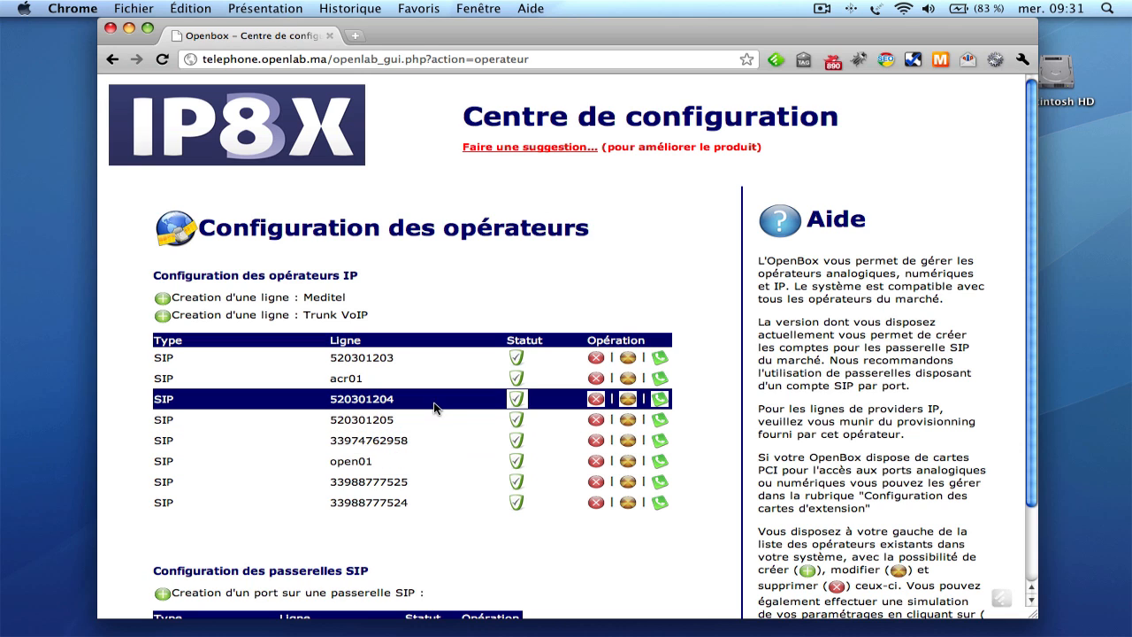
pyautogui.click(629, 421)
pyautogui.click(704, 245)
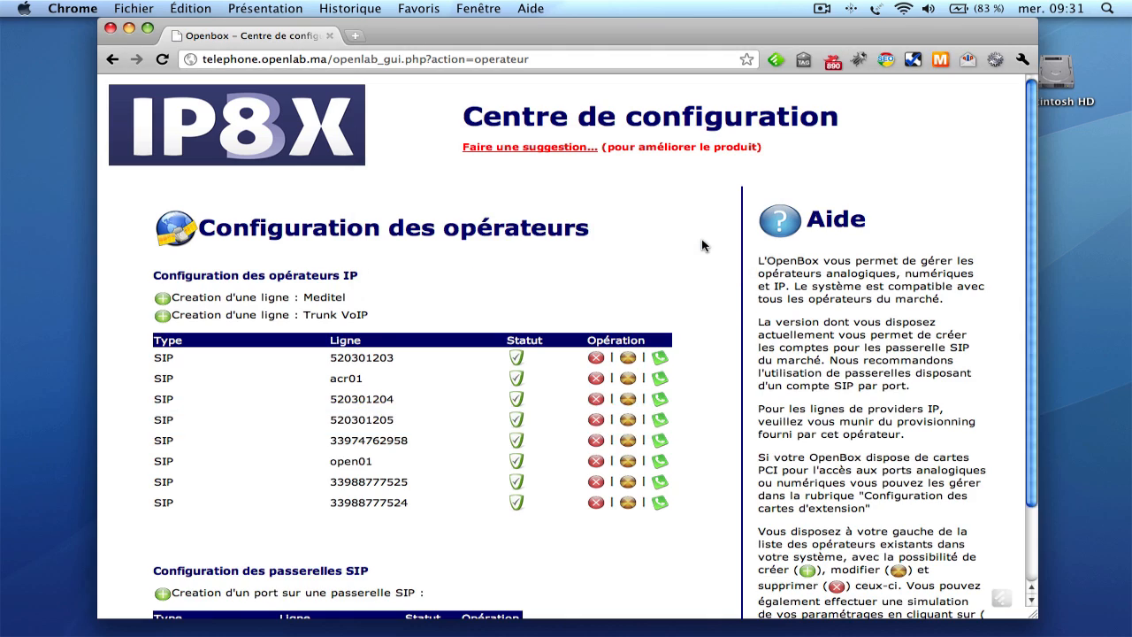
# Step: Set the line's opening action to Menu vocal with the DemoIP8X menu, and save the operator changes
pyautogui.moveTo(1043, 167); pyautogui.dragTo(1040, 235)
pyautogui.click(455, 575)
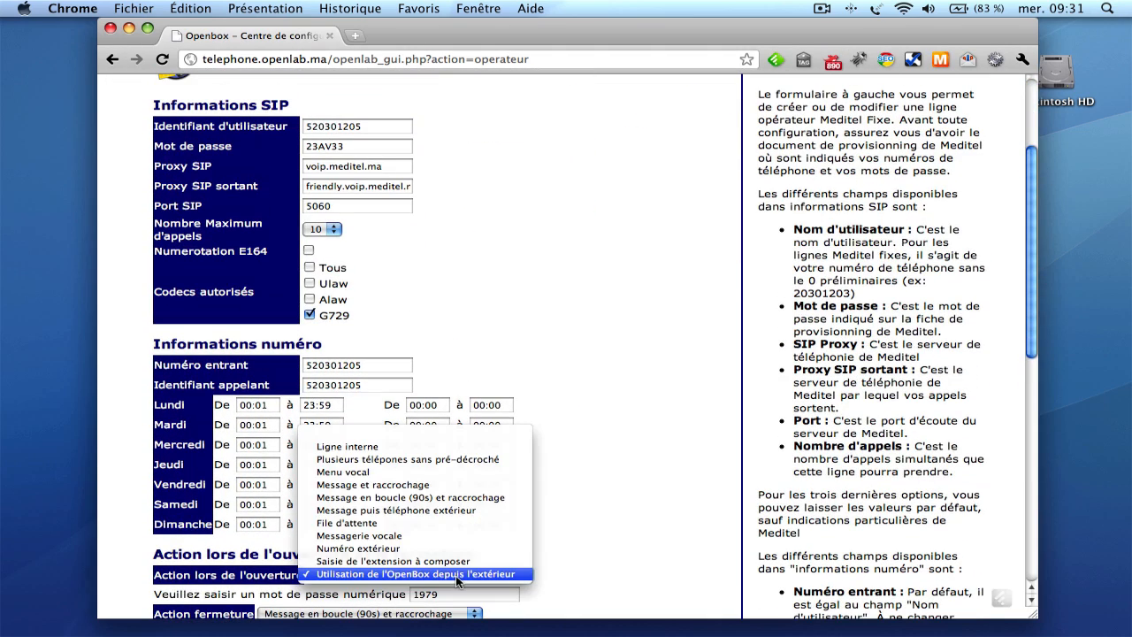
pyautogui.click(423, 471)
pyautogui.moveTo(1028, 310); pyautogui.dragTo(1046, 371)
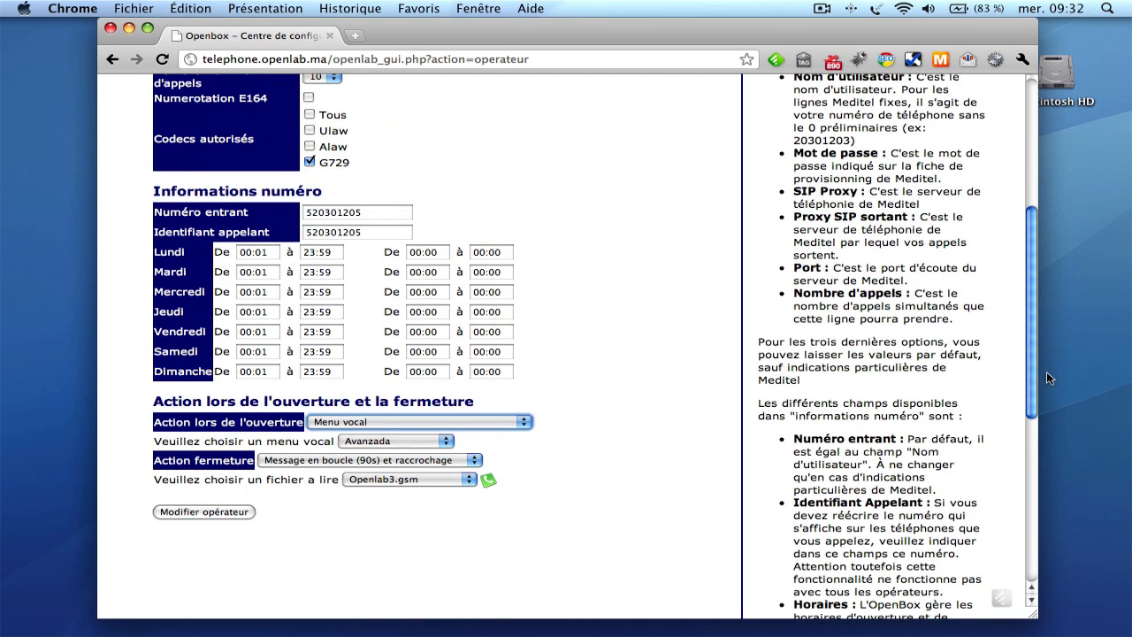
pyautogui.click(427, 439)
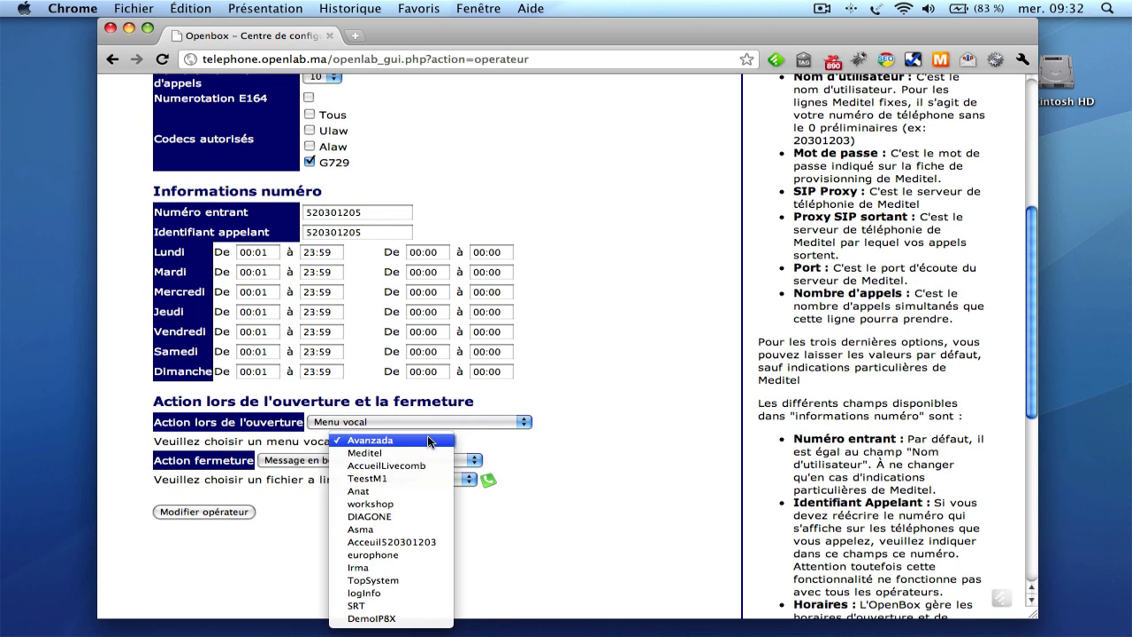
pyautogui.click(420, 619)
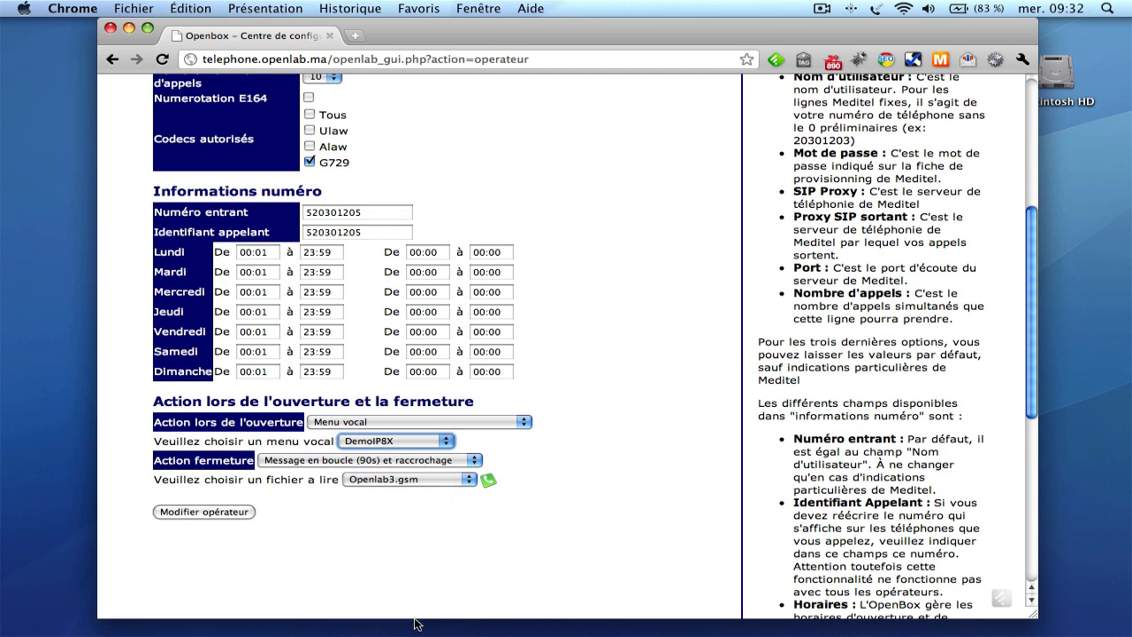
pyautogui.click(205, 511)
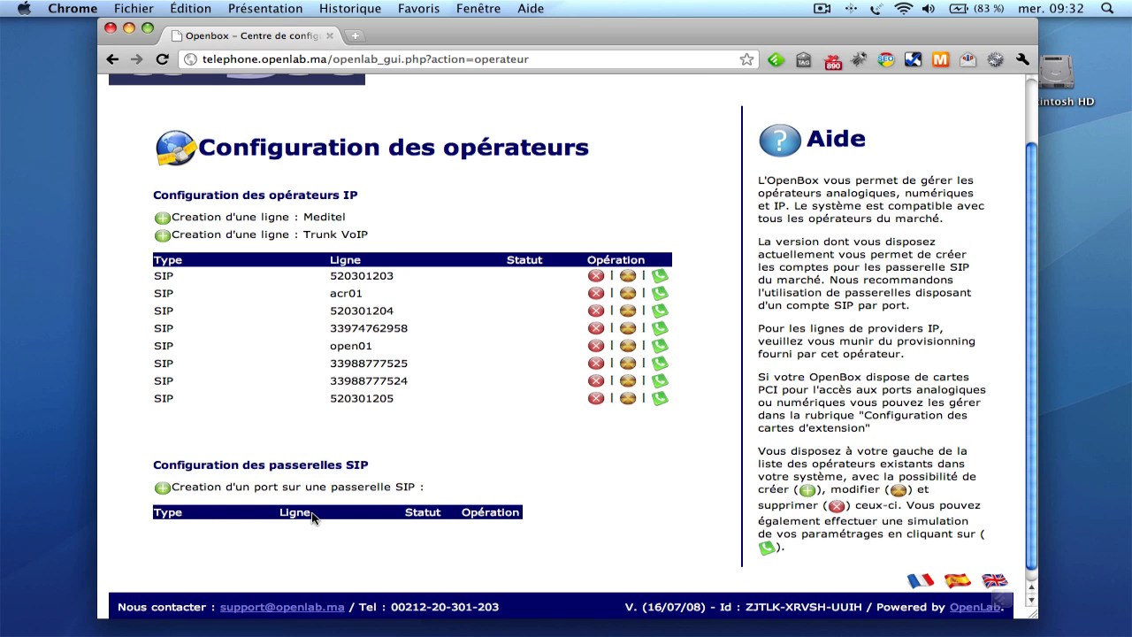